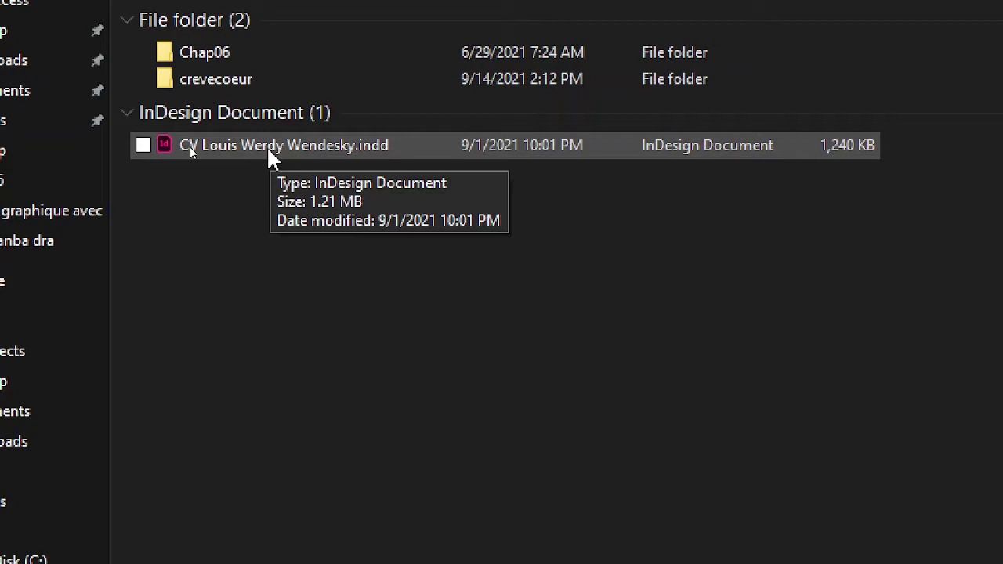
Open the CV InDesign document from the USB drive, accepting the missing-link warning and moving the Missing Fonts dialog to uncover the page
double_click(268, 152)
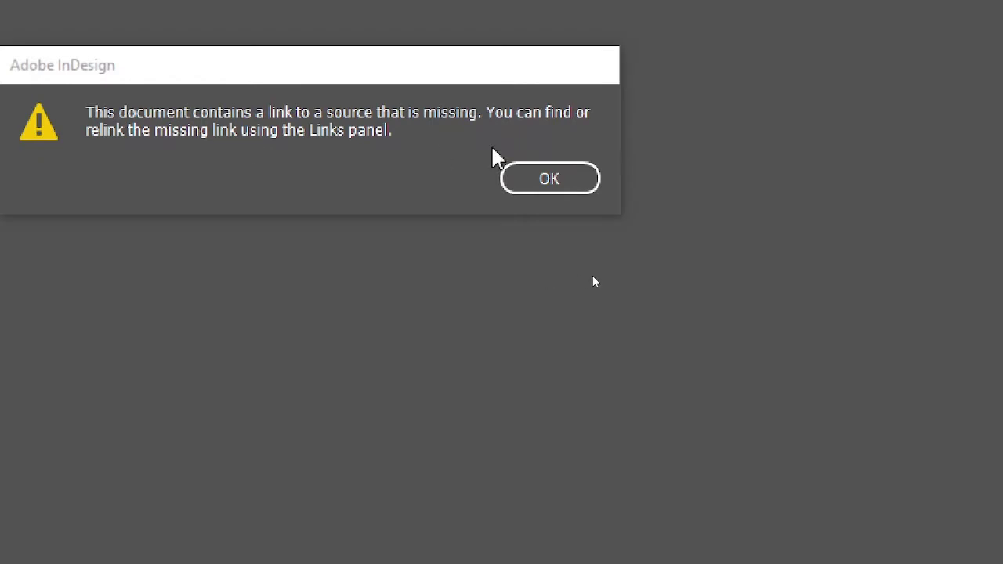
click(523, 179)
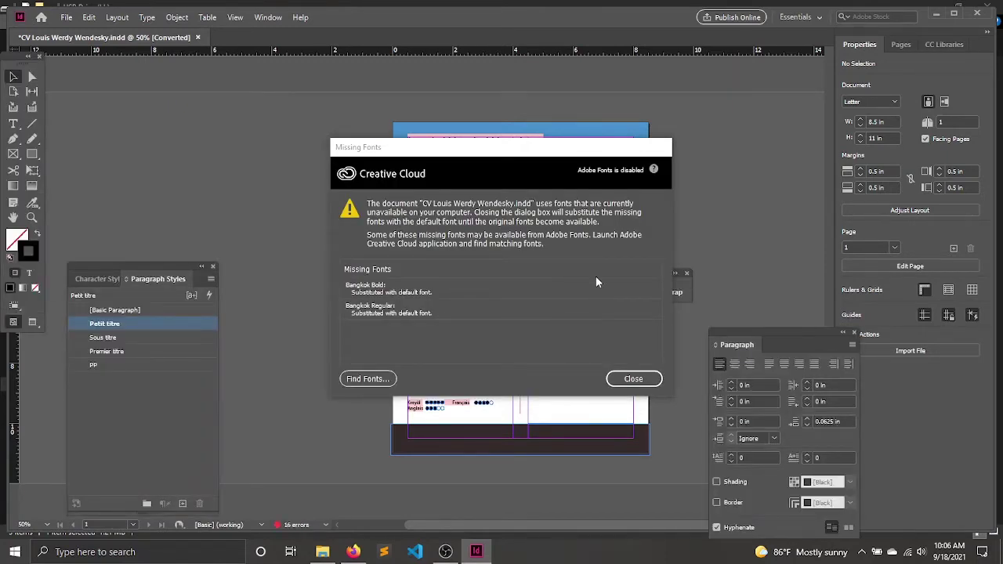
drag(537, 145, 460, 217)
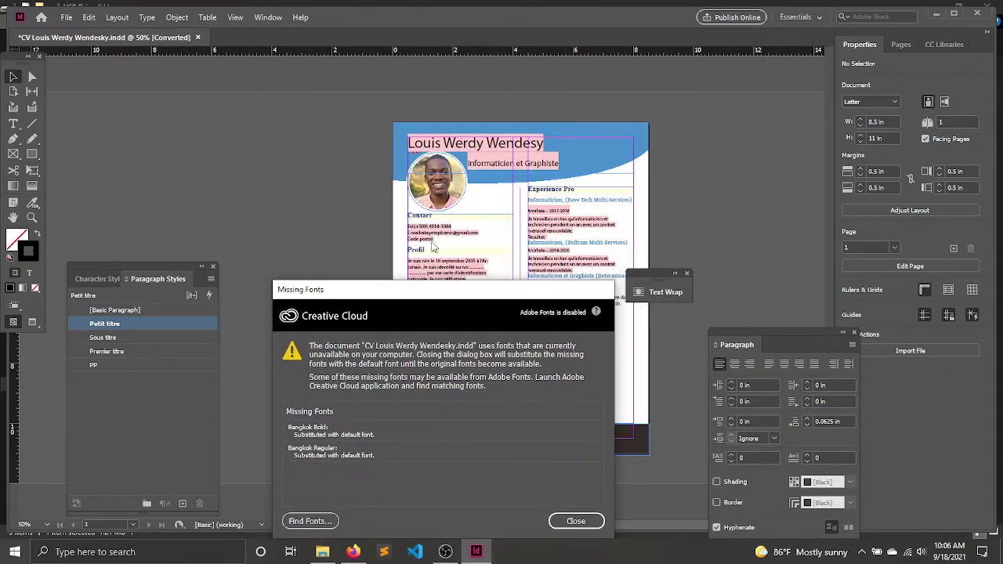
drag(464, 298, 514, 183)
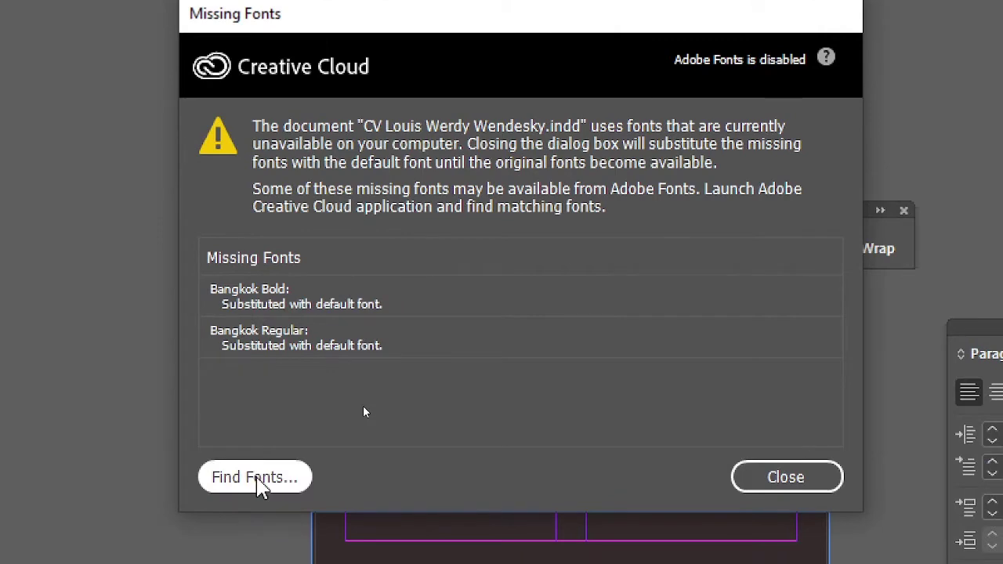
Open the font finder for the missing fonts and set the replacement font to Cooper Lt BT, style Light
click(257, 475)
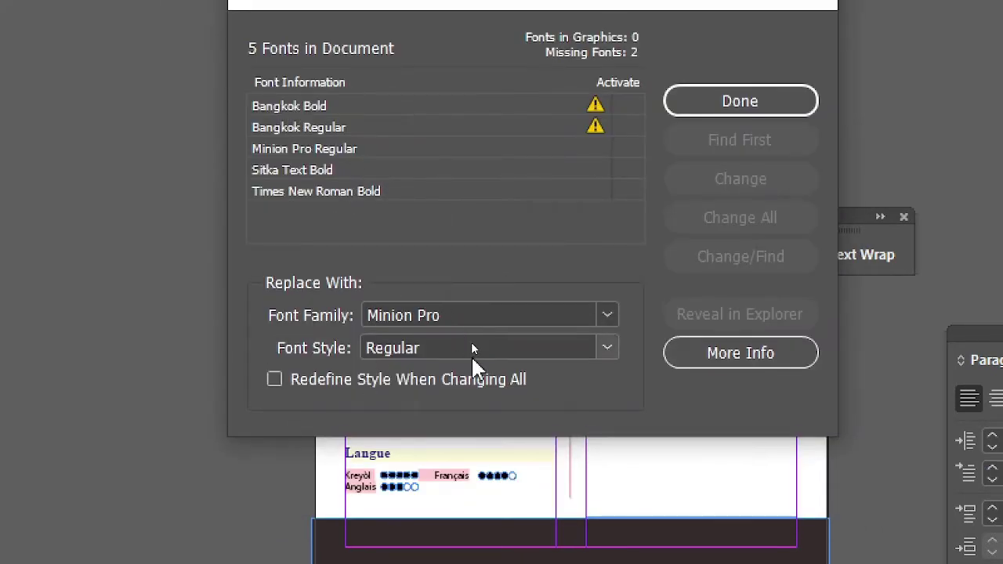
click(481, 317)
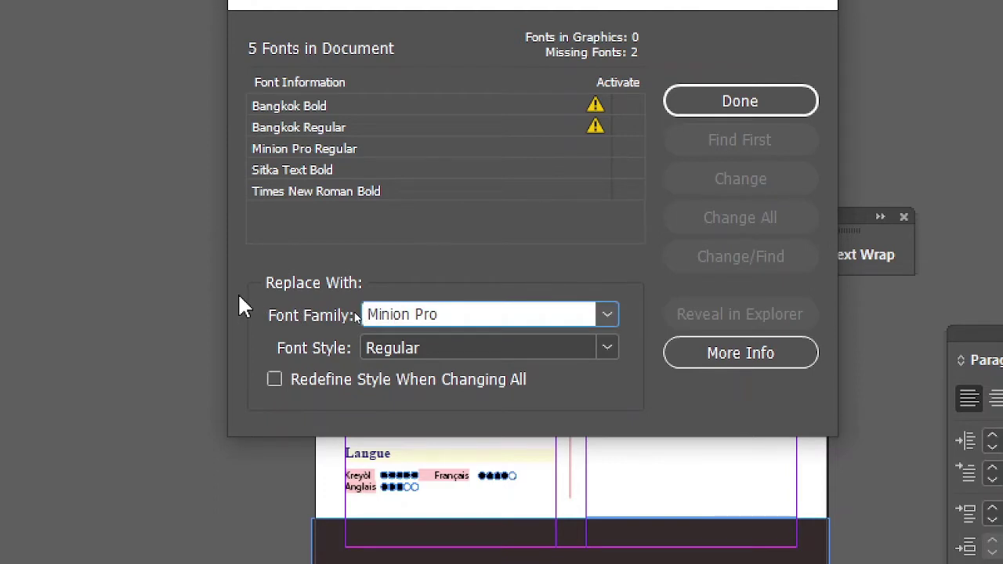
key(ctrl+a)
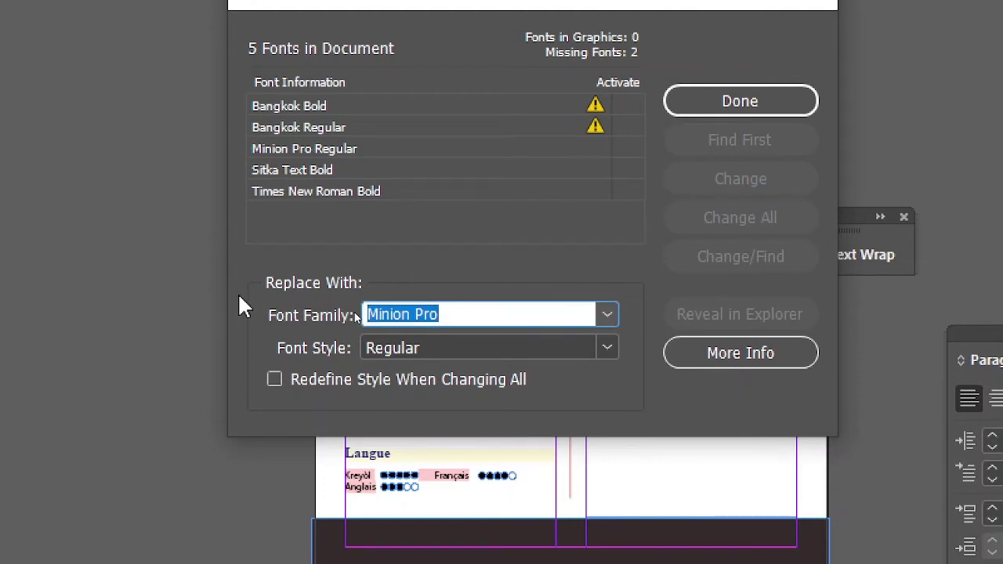
text(Bahnschrift)
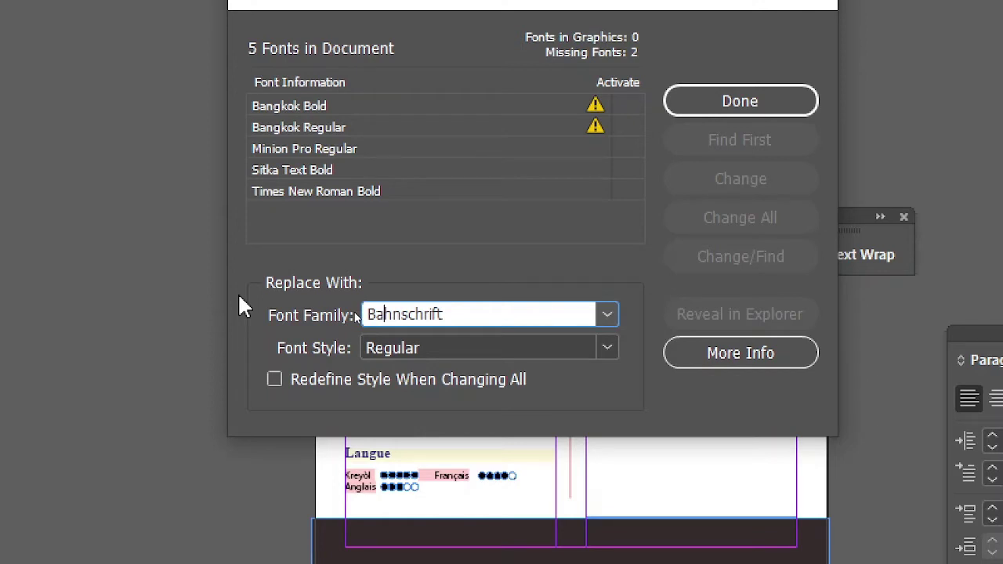
drag(522, 313, 201, 282)
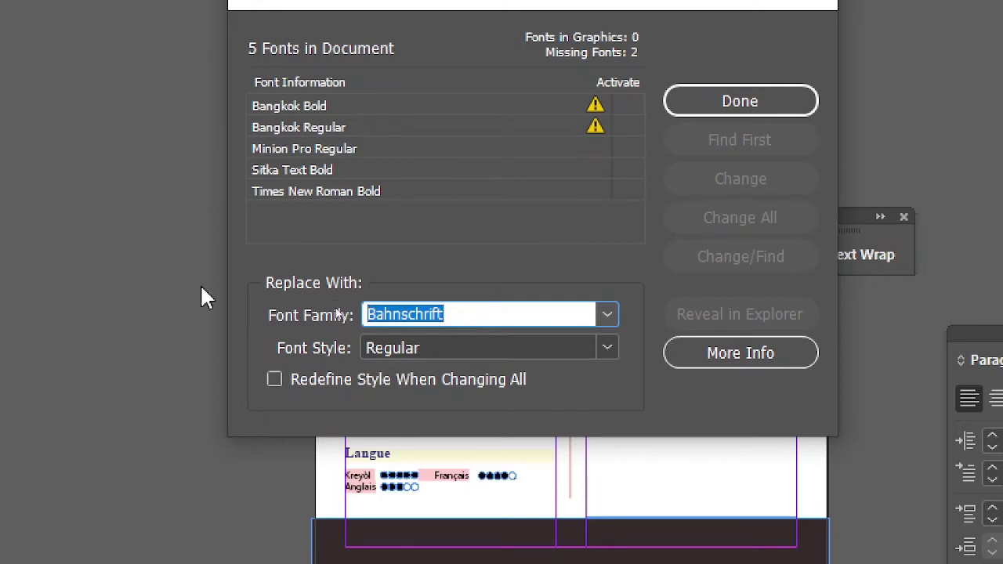
text(Cooper Lt BT)
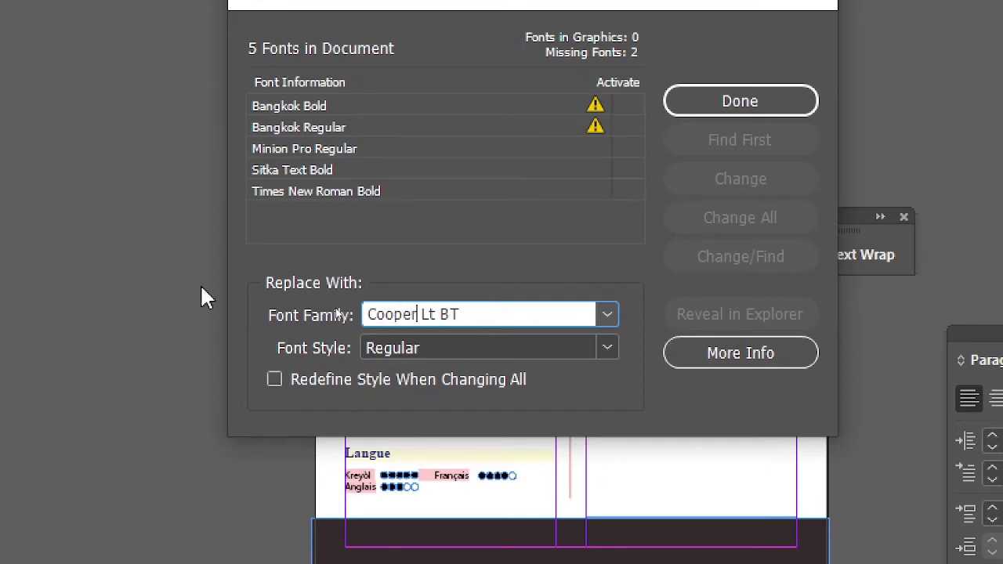
key(Tab)
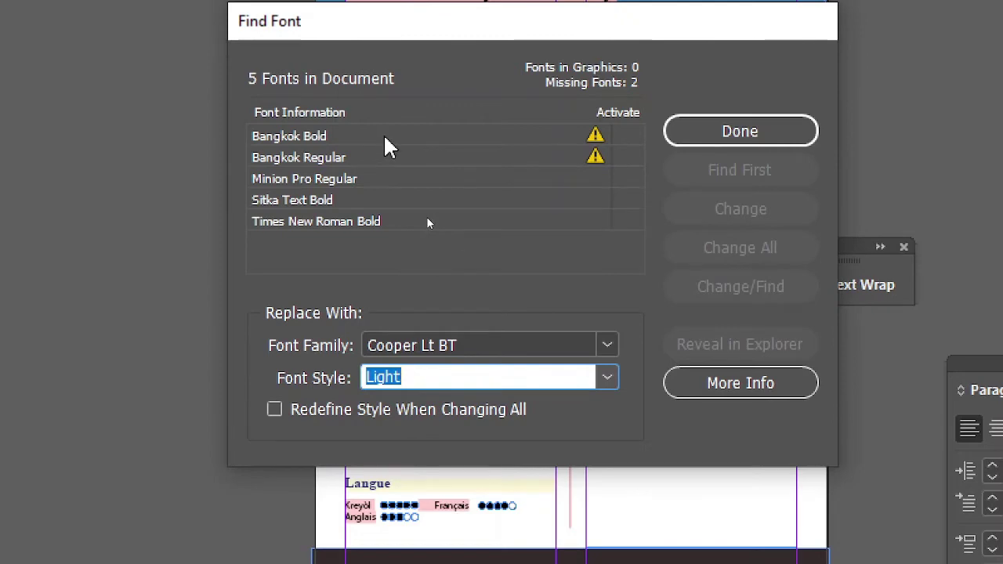
Replace all uses of Bangkok Bold and Bangkok Regular with the chosen replacement font and close the font finder
click(386, 139)
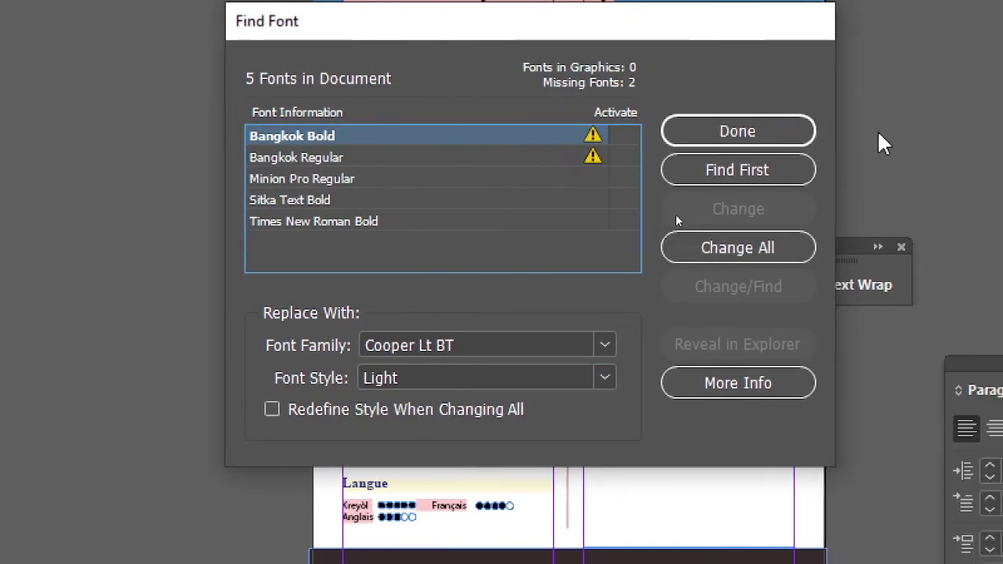
click(739, 249)
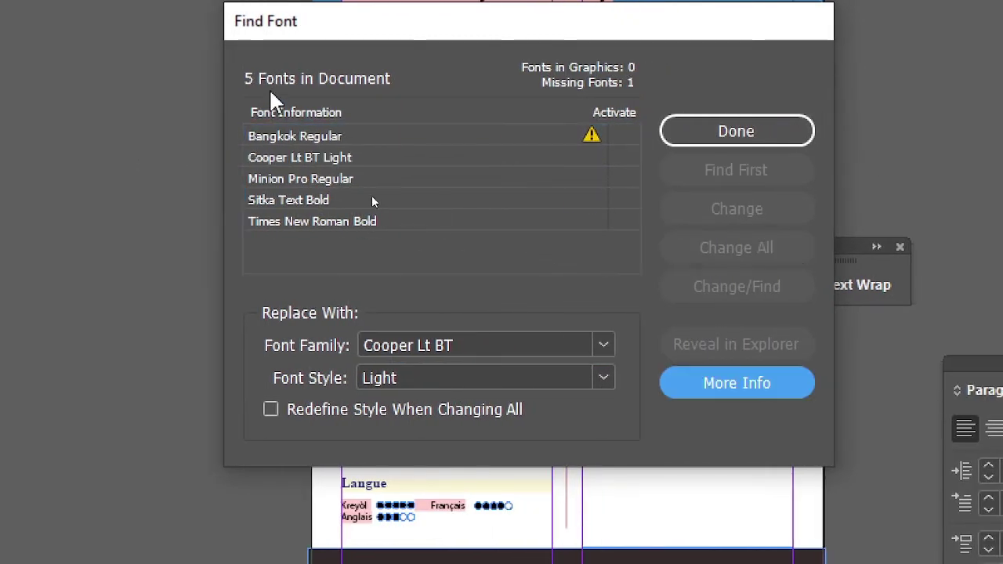
click(343, 139)
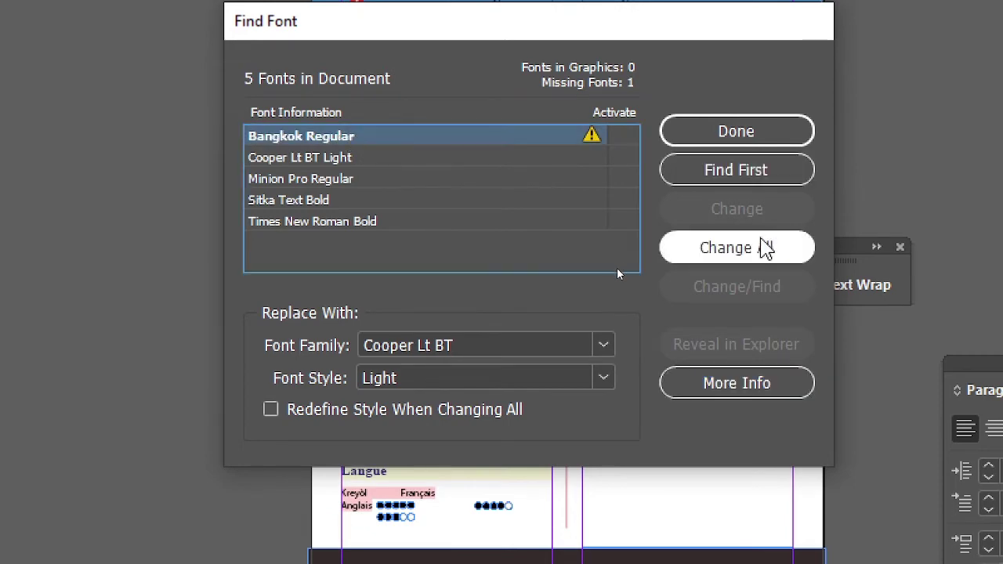
click(761, 247)
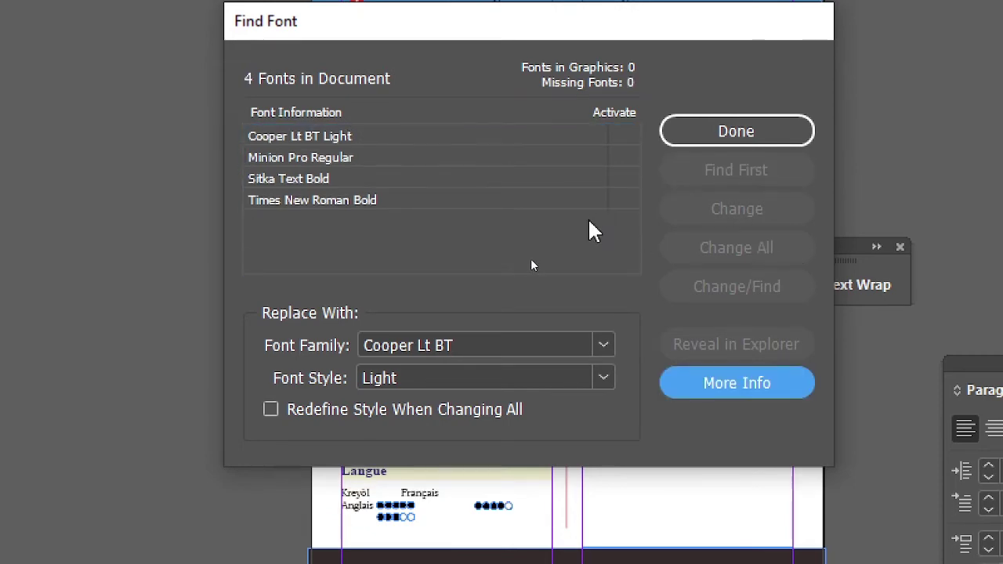
click(737, 140)
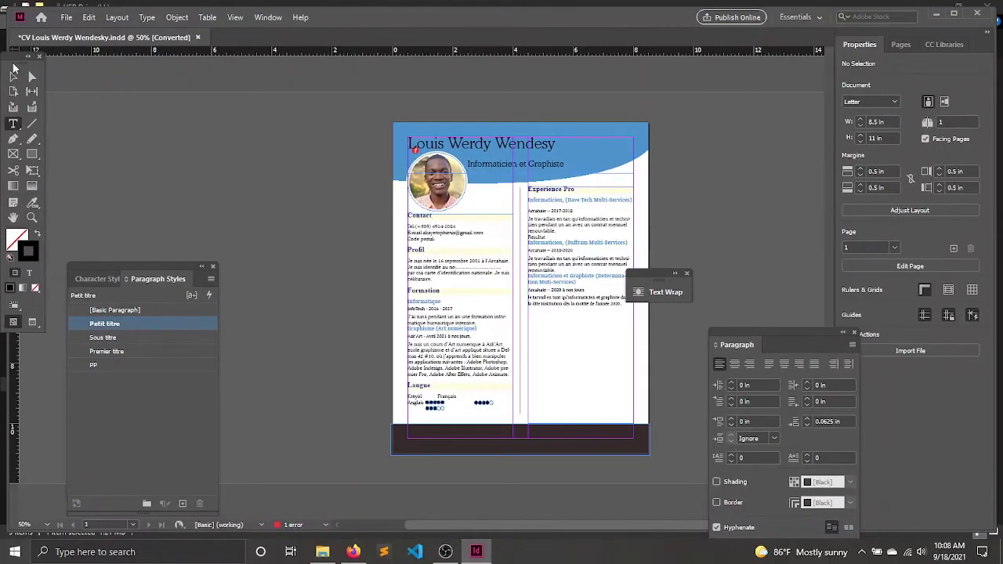
Place 4.png from the cours html folder in Documents below the work experience text, and move the floating panels clear of the page
click(13, 76)
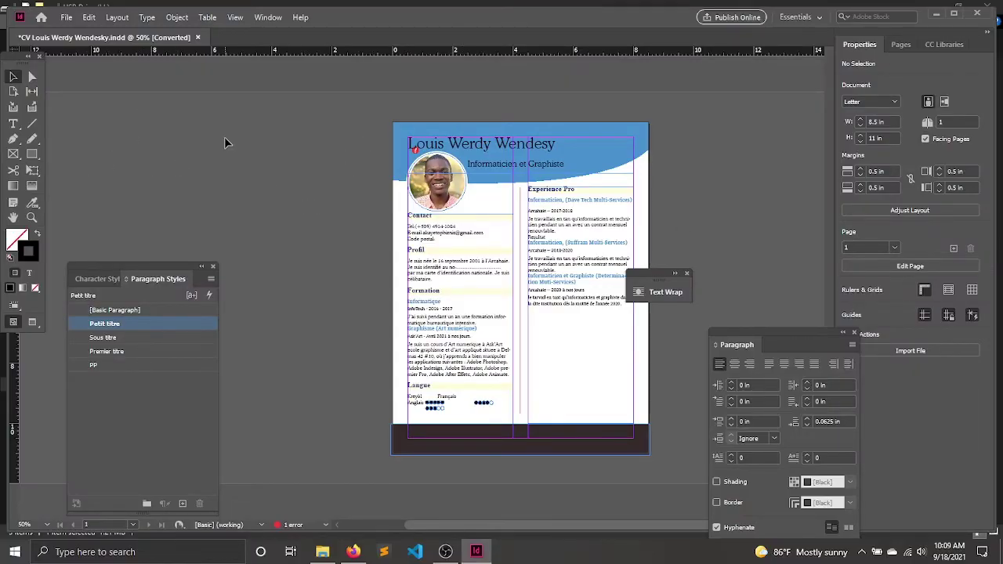
key(ctrl+d)
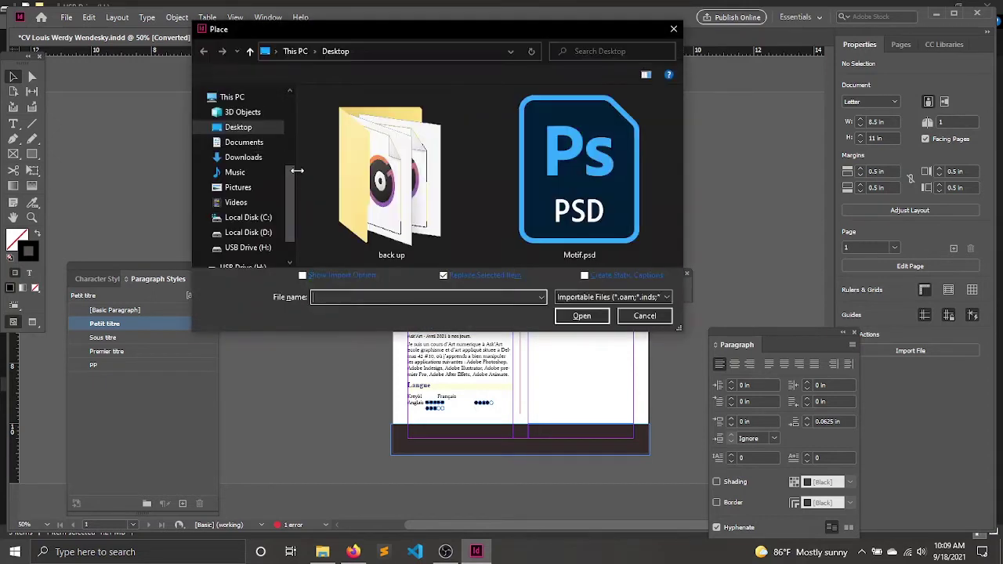
click(250, 190)
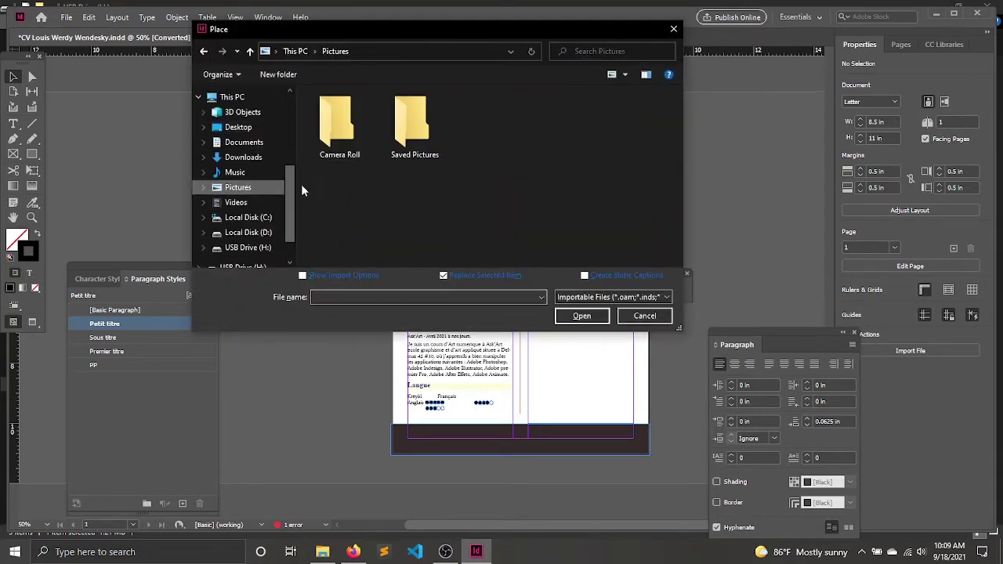
click(270, 142)
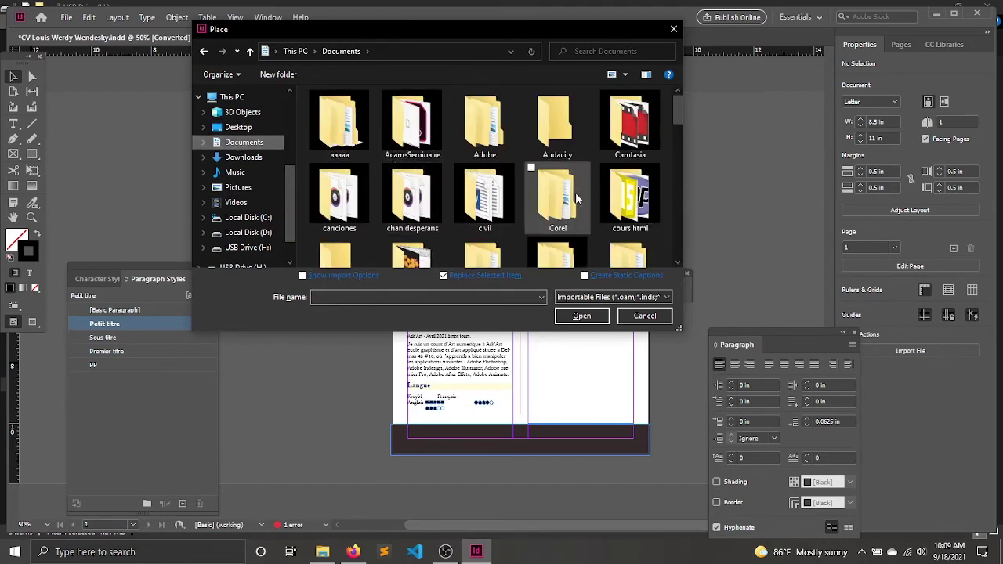
double_click(642, 196)
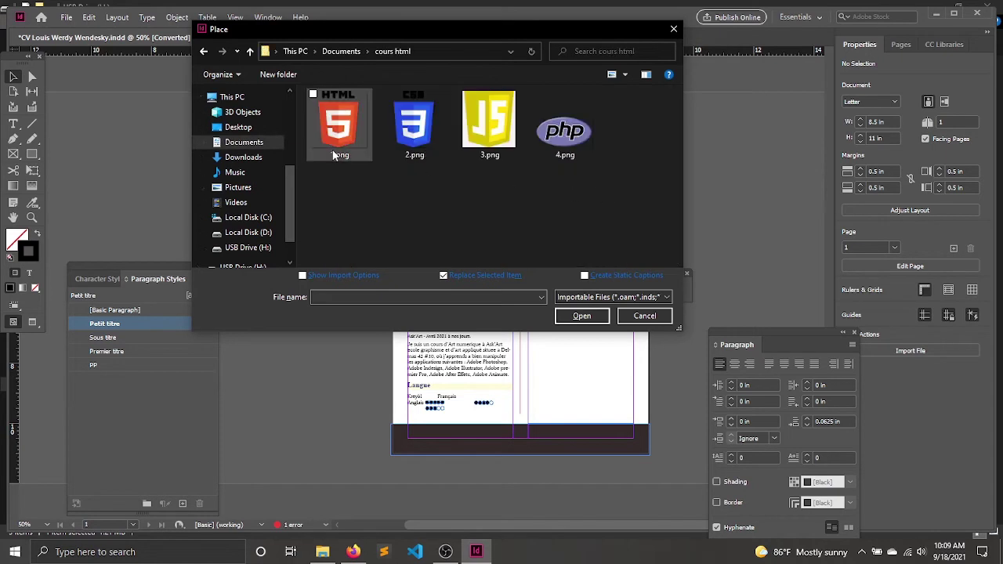
click(552, 140)
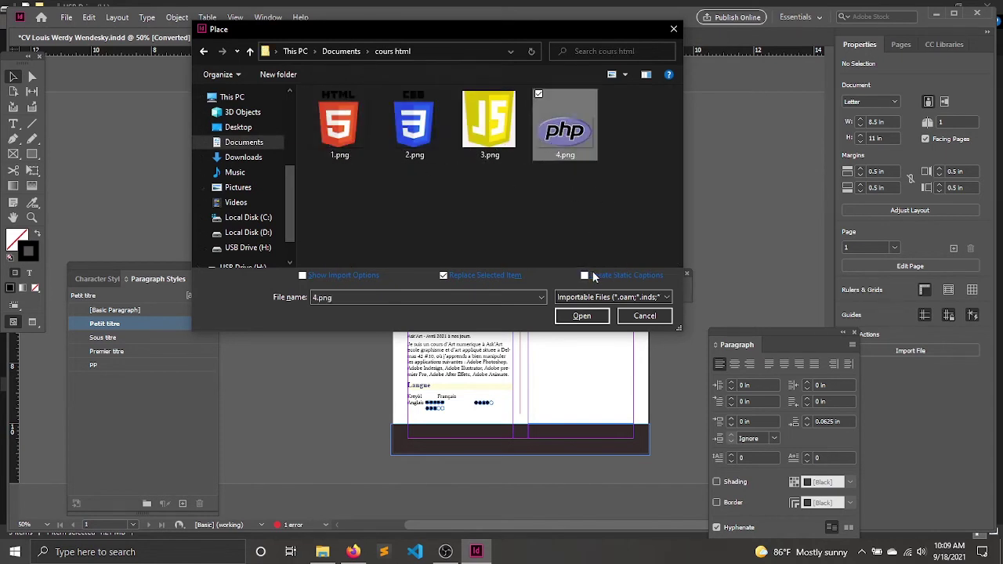
click(581, 316)
drag(540, 330, 618, 394)
click(684, 313)
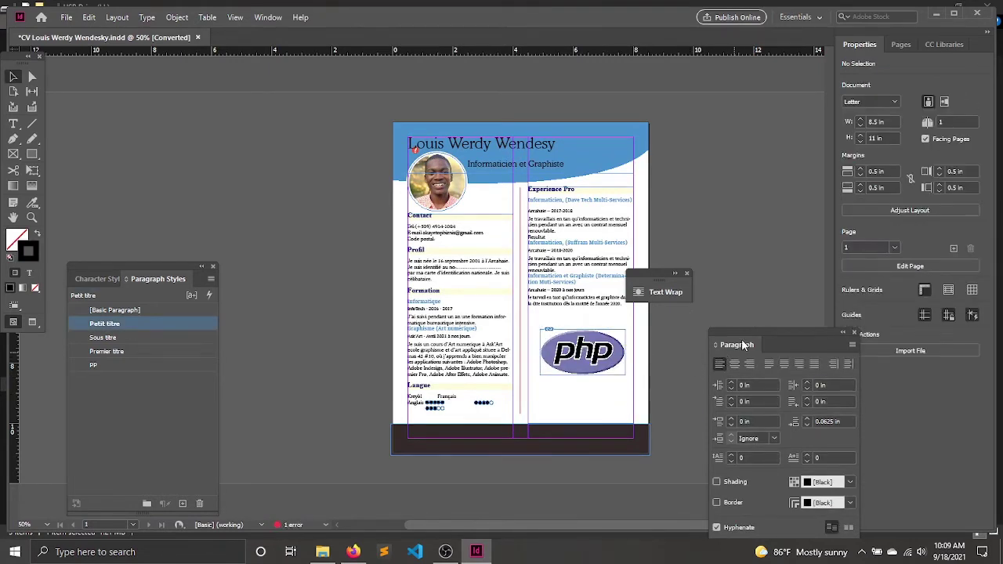
drag(749, 340, 769, 340)
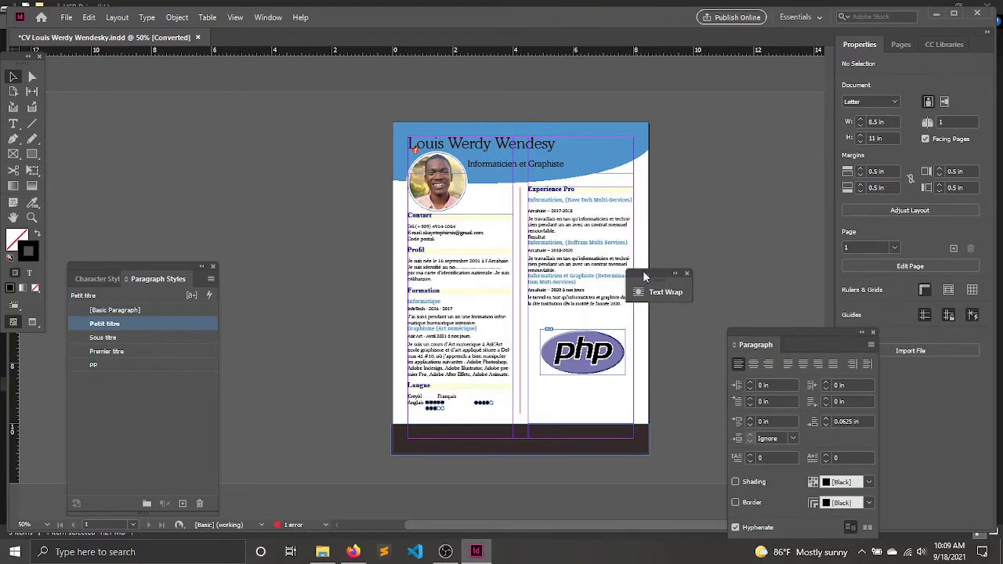
drag(662, 272, 712, 236)
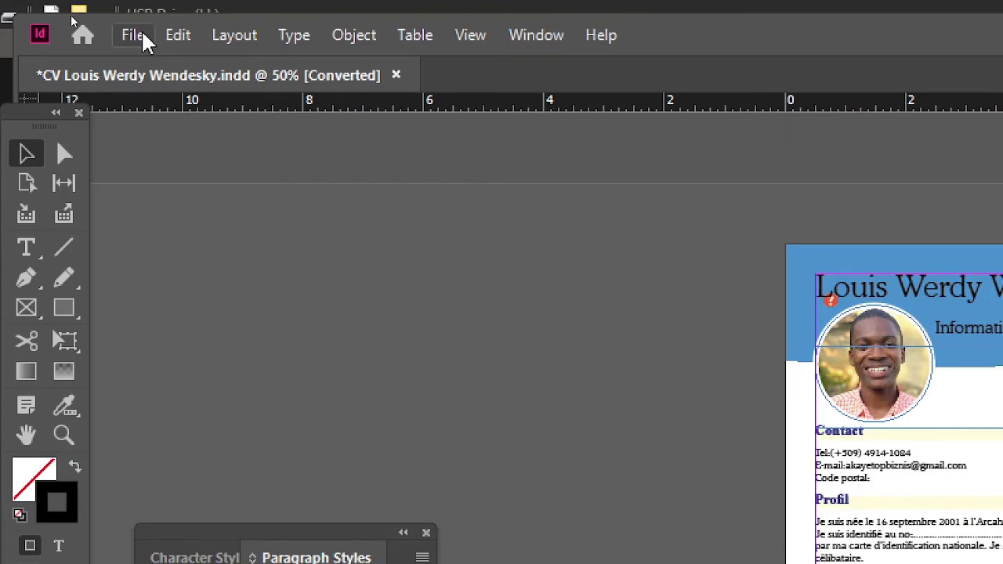
Start packaging the document and save the publication to the Desktop under its existing file name
click(145, 43)
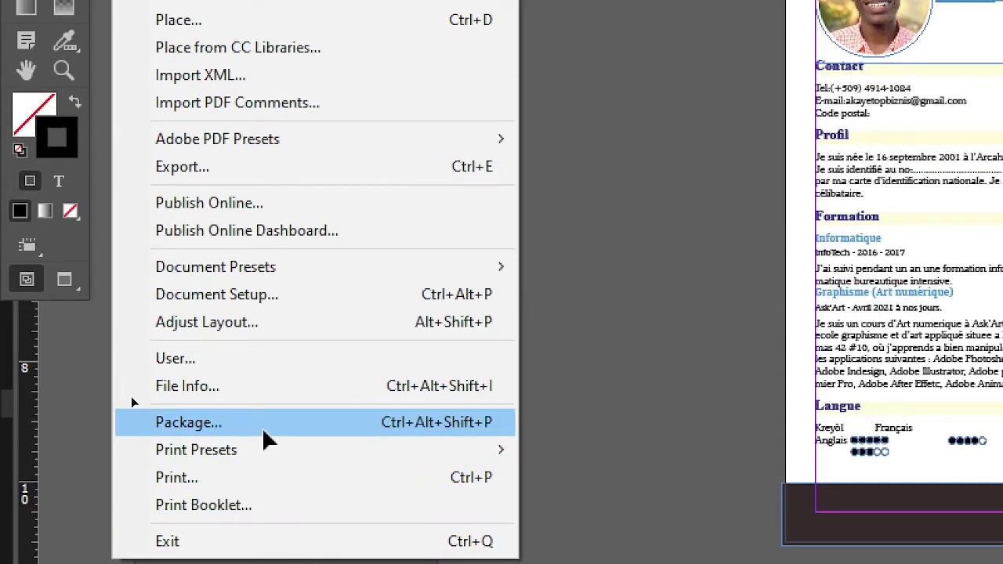
click(264, 430)
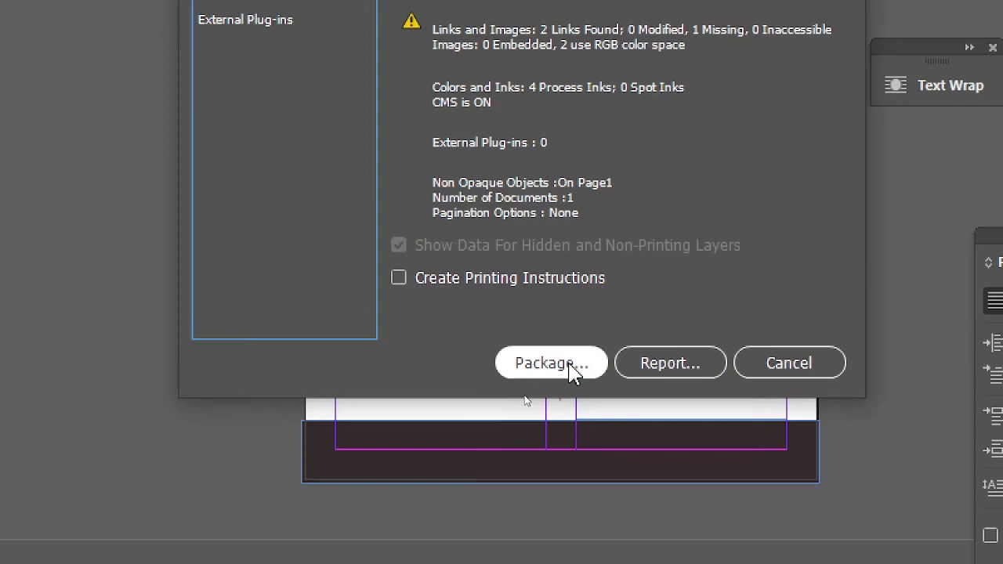
click(571, 366)
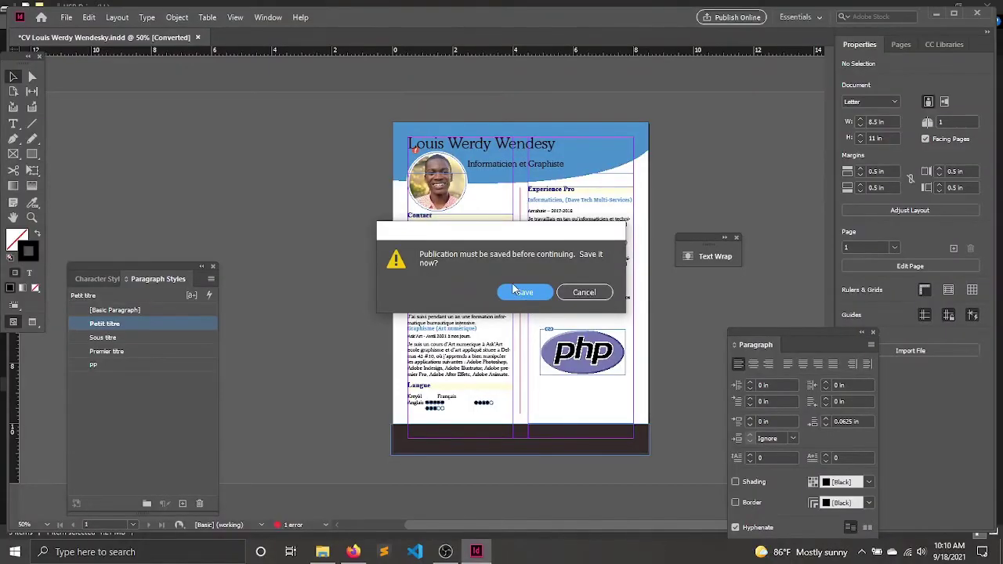
click(537, 295)
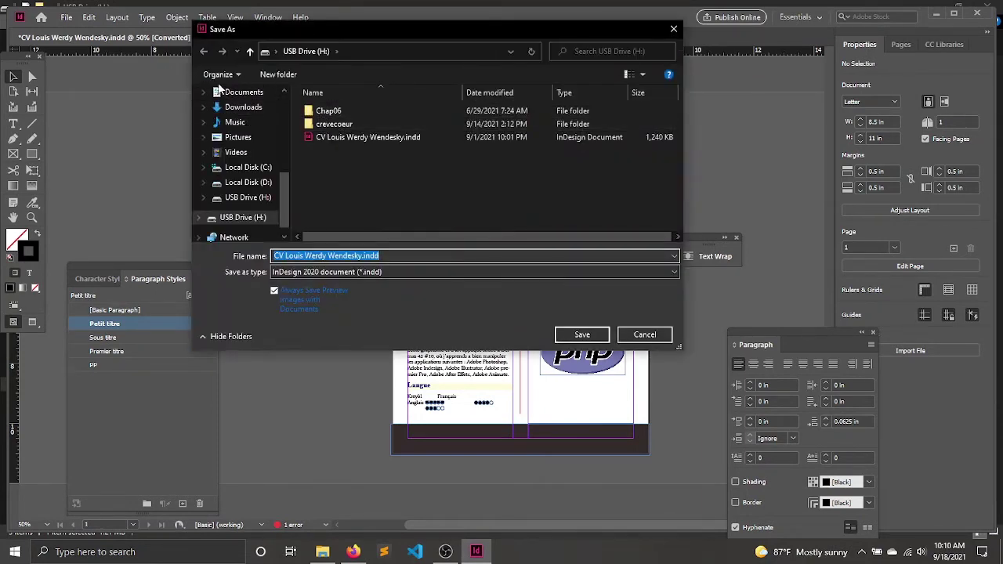
scroll(221, 88, up, 1)
click(235, 103)
click(580, 334)
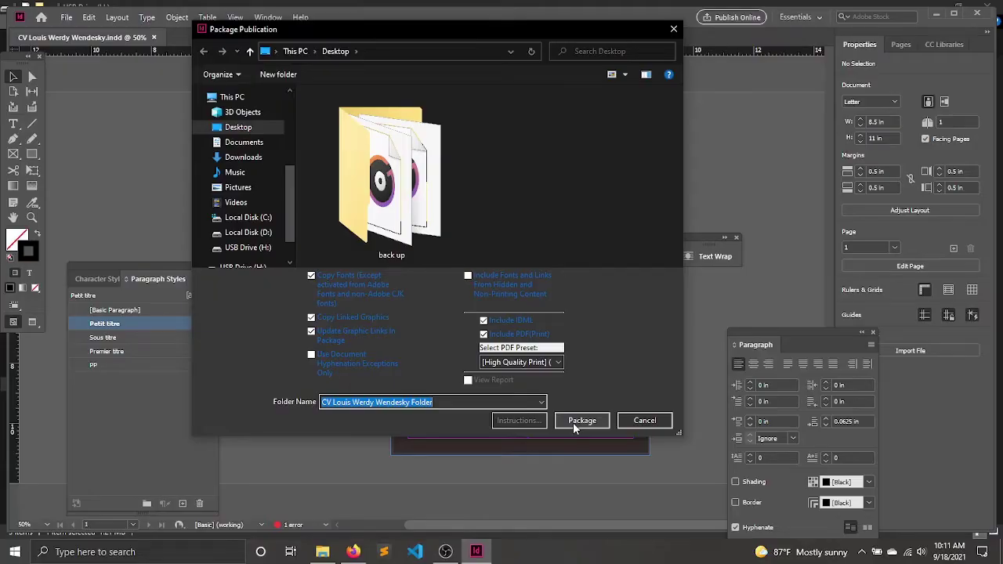
Package the publication to the Desktop with fonts, linked graphics, IDML and a High Quality Print PDF, continuing past the font and link warnings
click(572, 425)
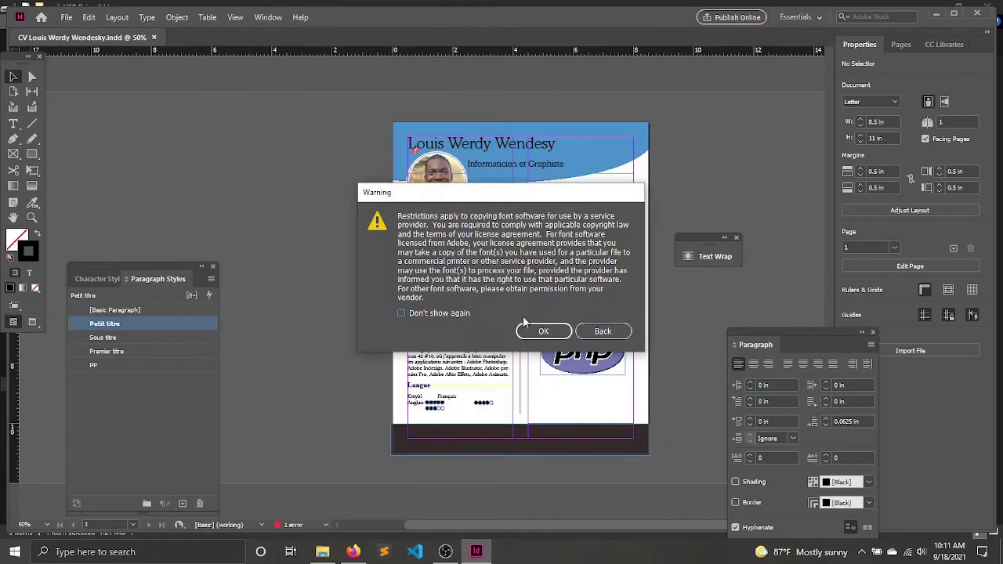
click(552, 335)
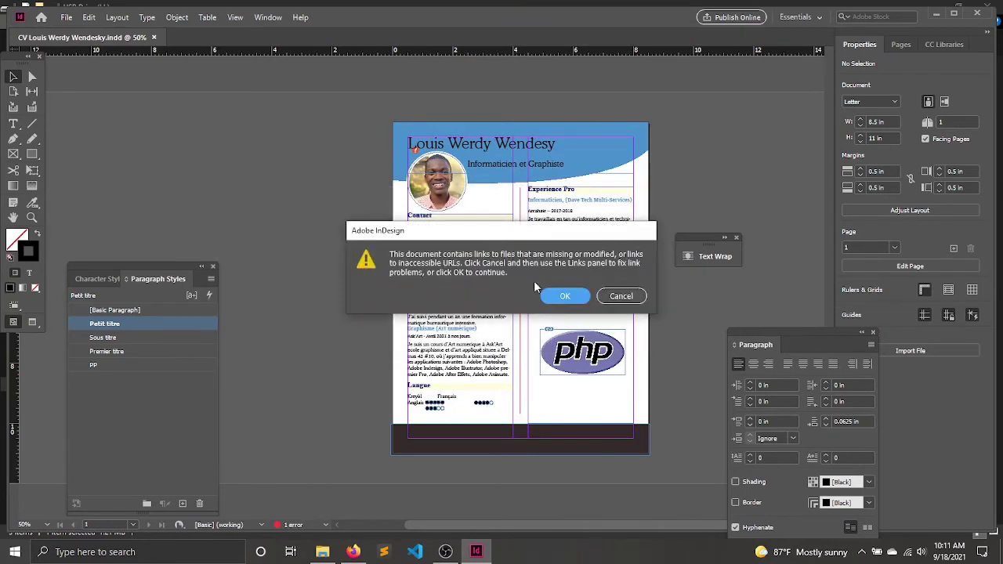
click(562, 295)
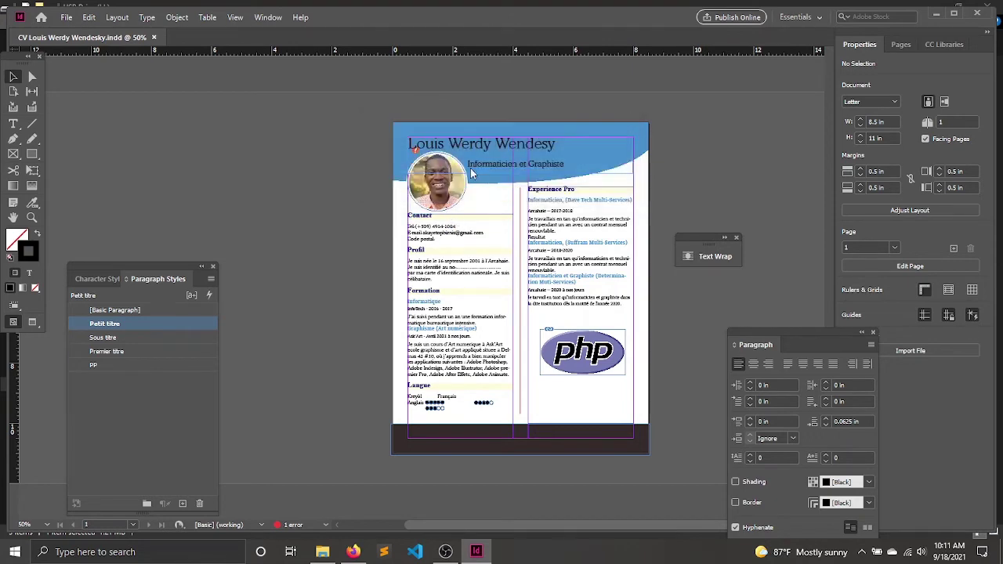
Minimize InDesign and close the USB Drive (H:) folder window
click(934, 14)
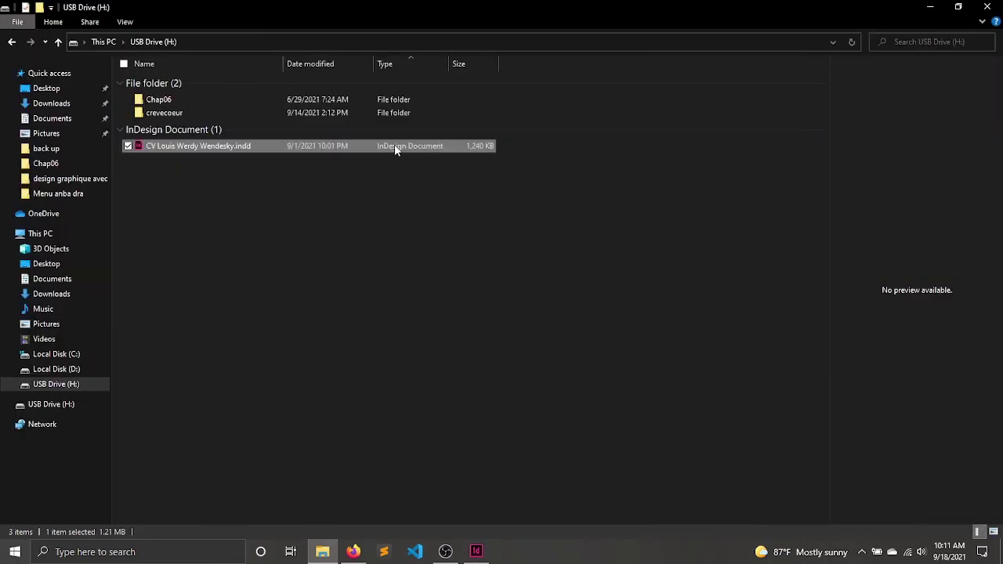
click(995, 6)
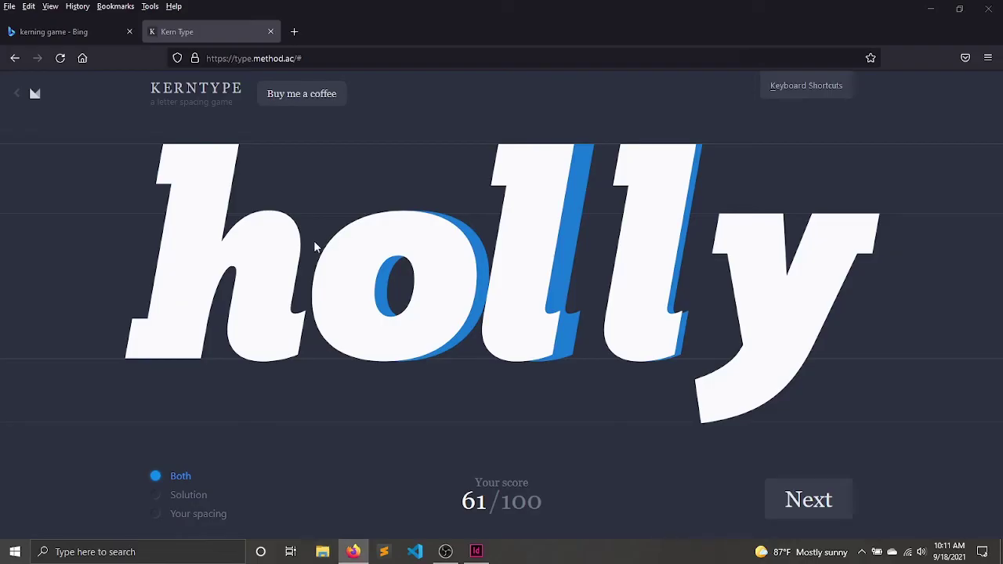
Minimize the browser, open the packaged CV folder on the Desktop, and examine the font files in its Document fonts subfolder
click(931, 8)
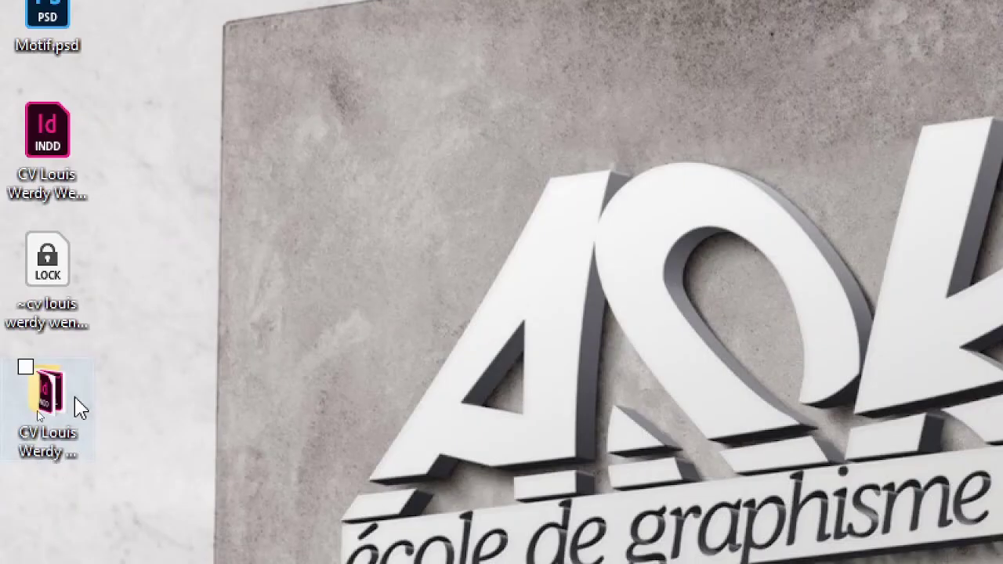
click(46, 409)
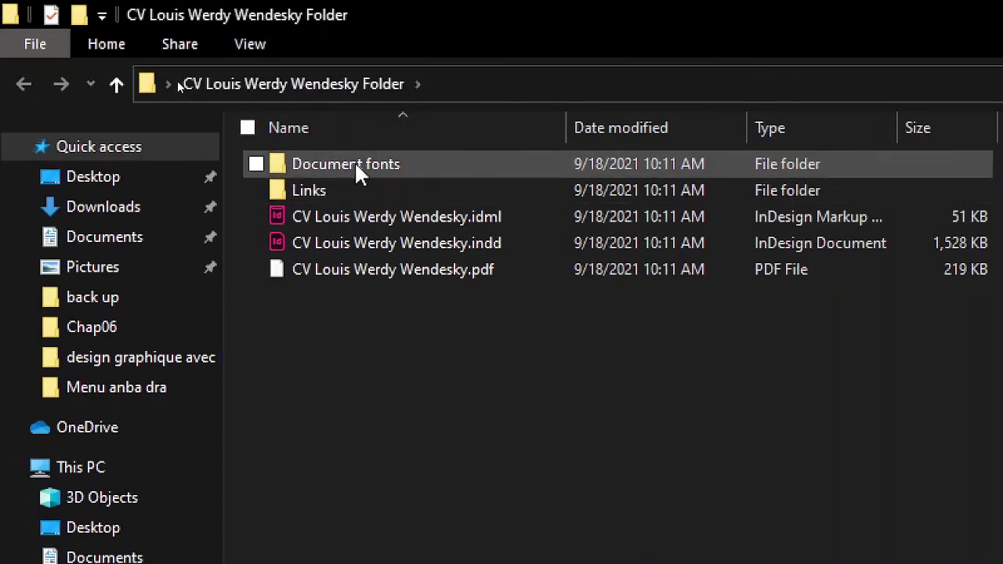
double_click(356, 166)
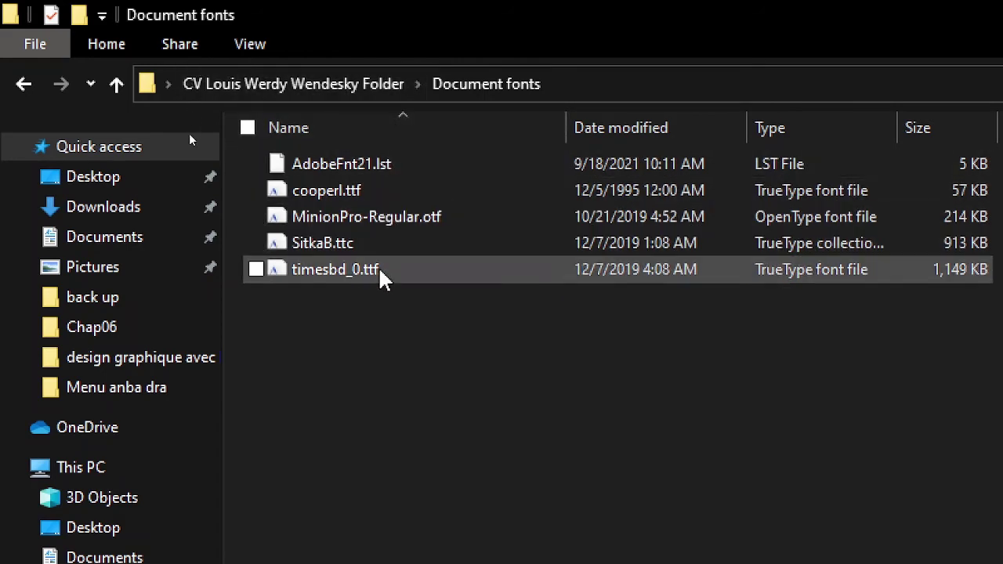
click(23, 84)
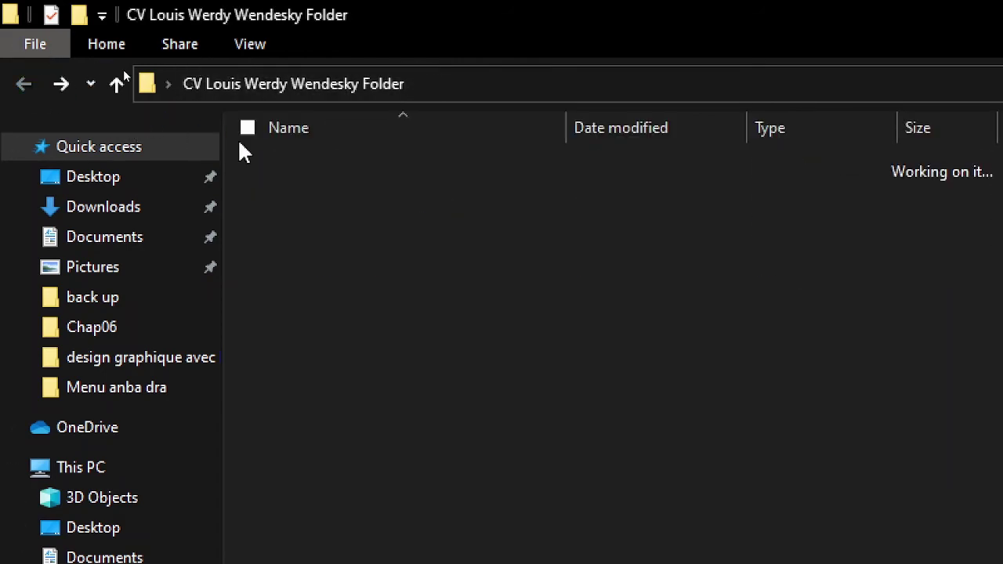
Examine the linked graphics in the package's Links subfolder, and return to the main package folder
click(347, 194)
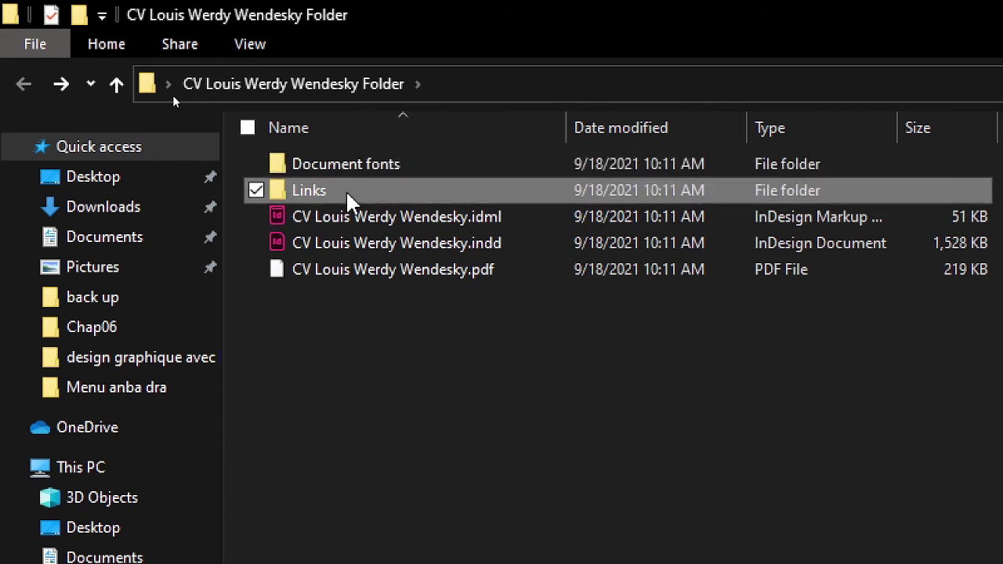
double_click(347, 194)
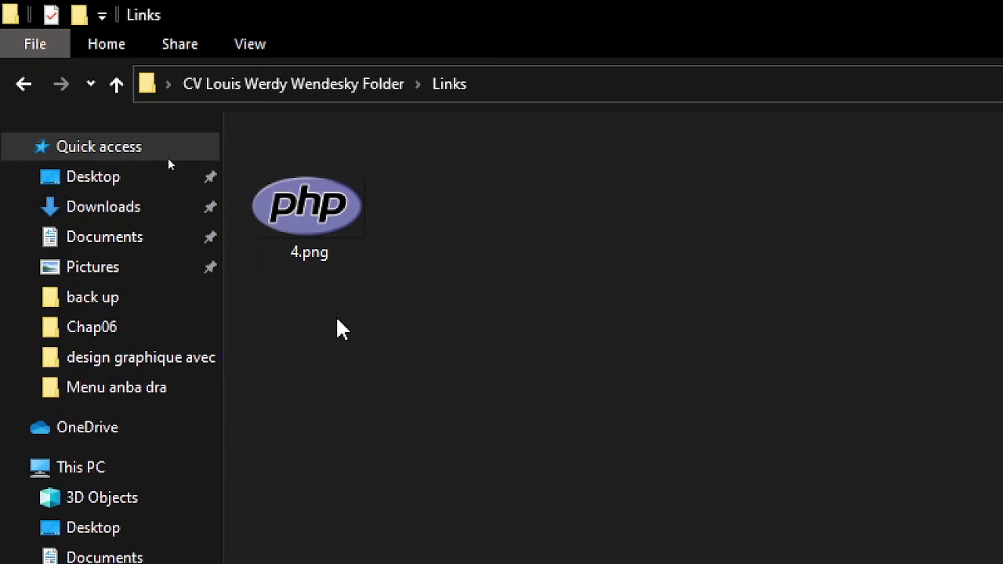
click(22, 86)
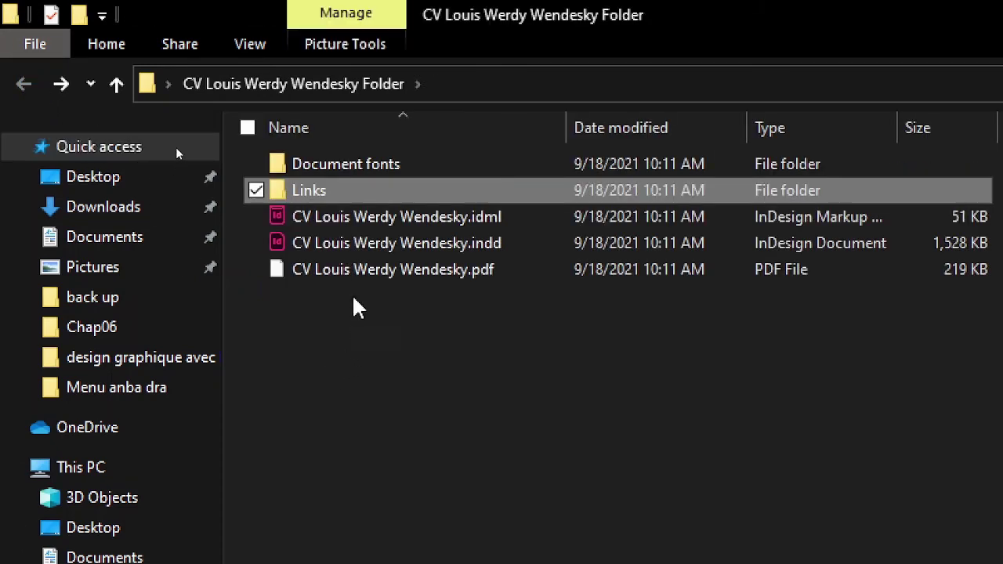